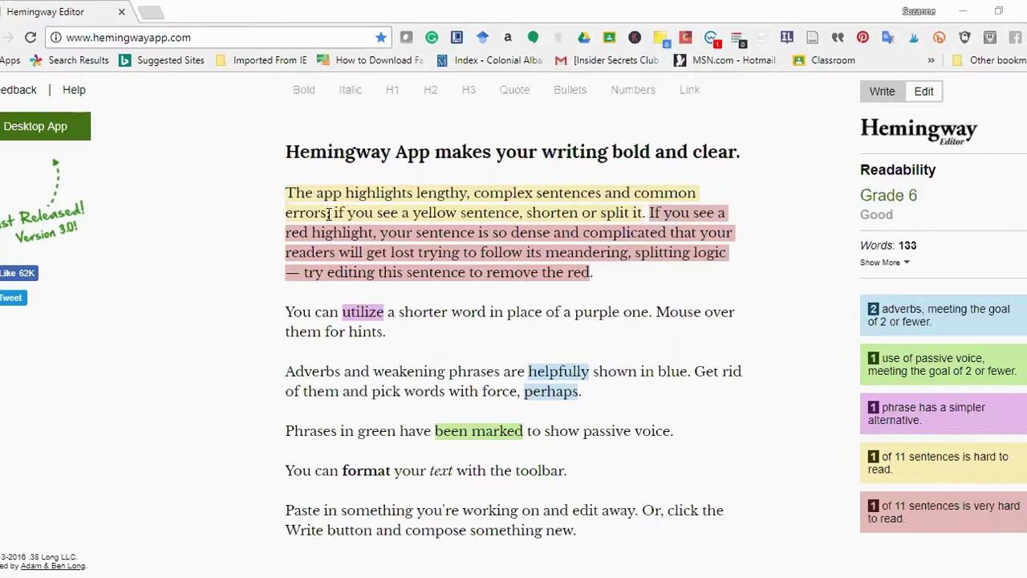
Step: Split the yellow-highlighted sentence after "errors" with a period and capitalize the following "If"
double_click(328, 213)
text(.)
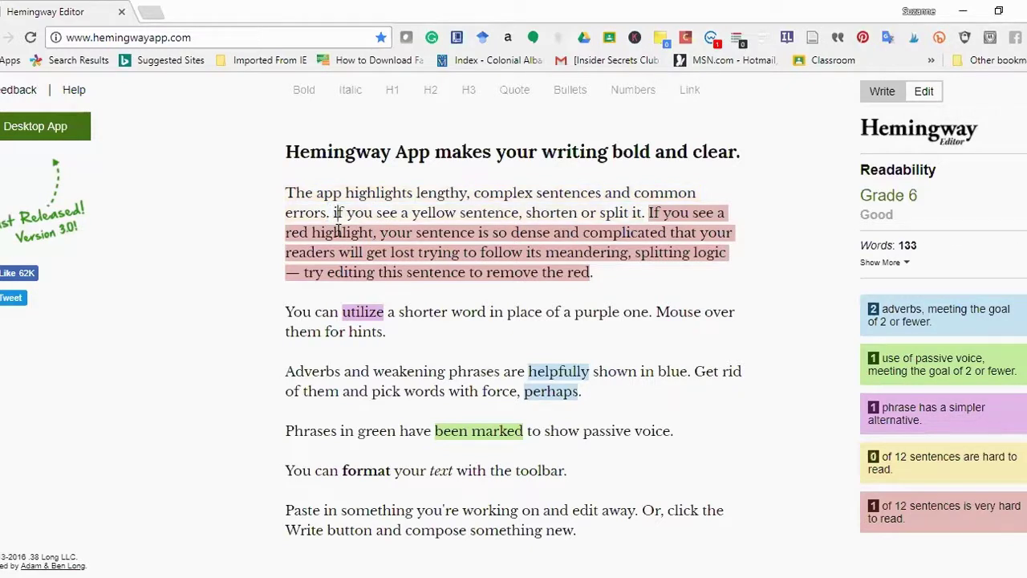
key(Right)
key(Delete)
text(I)
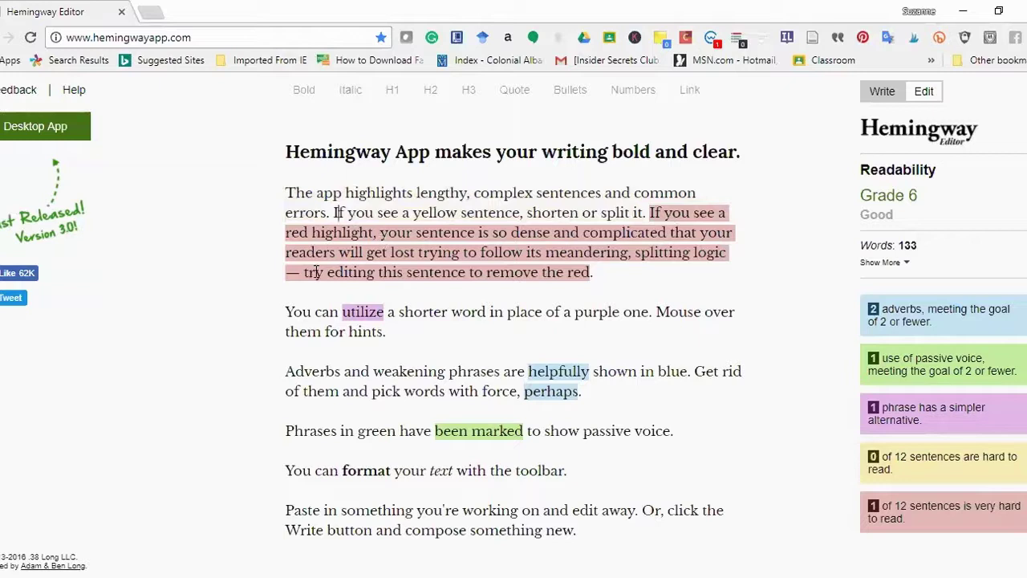
Step: Remove the qualifier "perhaps" from the adverbs paragraph so its last sentence ends with "force."
mouse_move(359, 321)
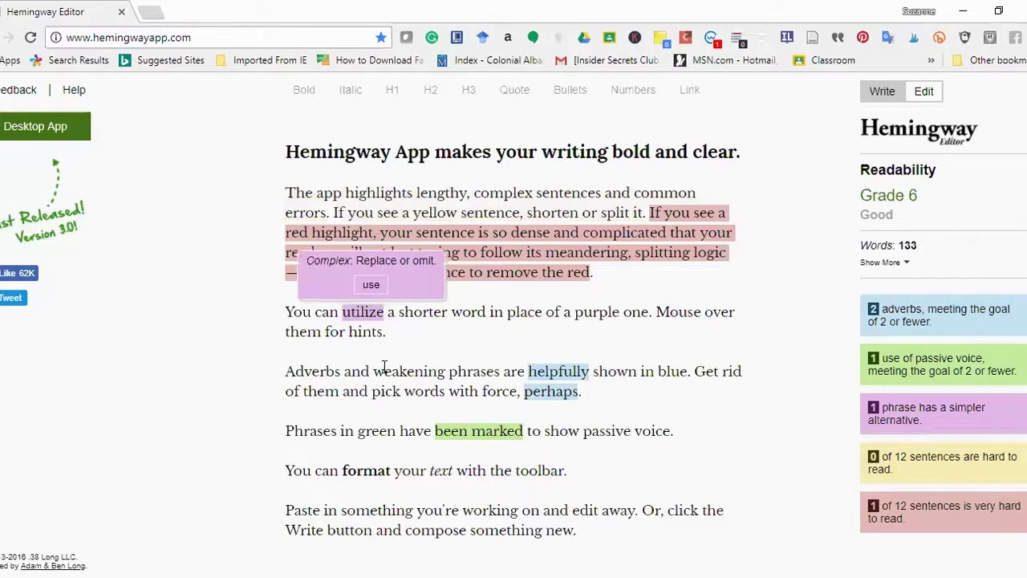
mouse_move(531, 393)
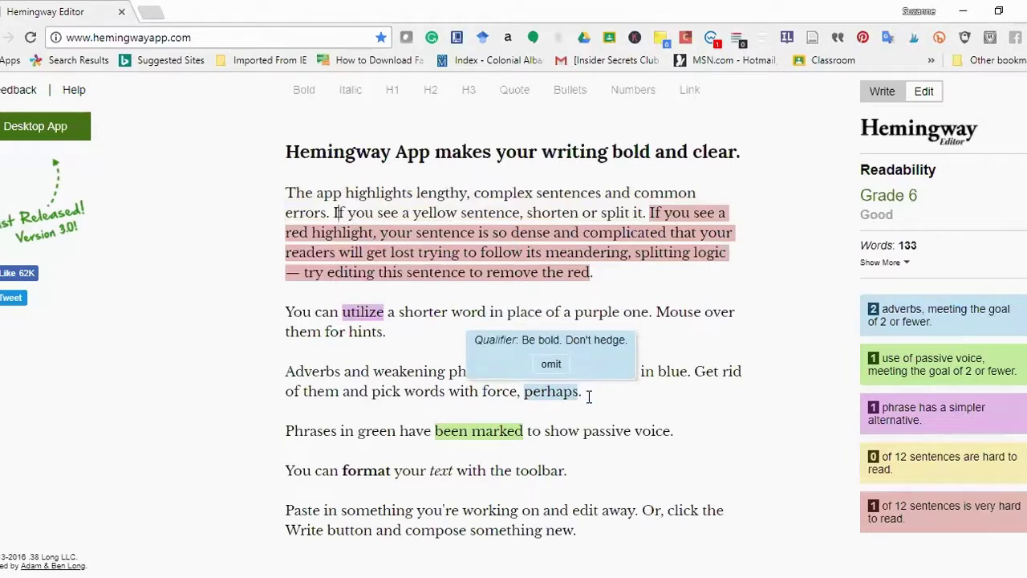
drag(583, 394, 520, 395)
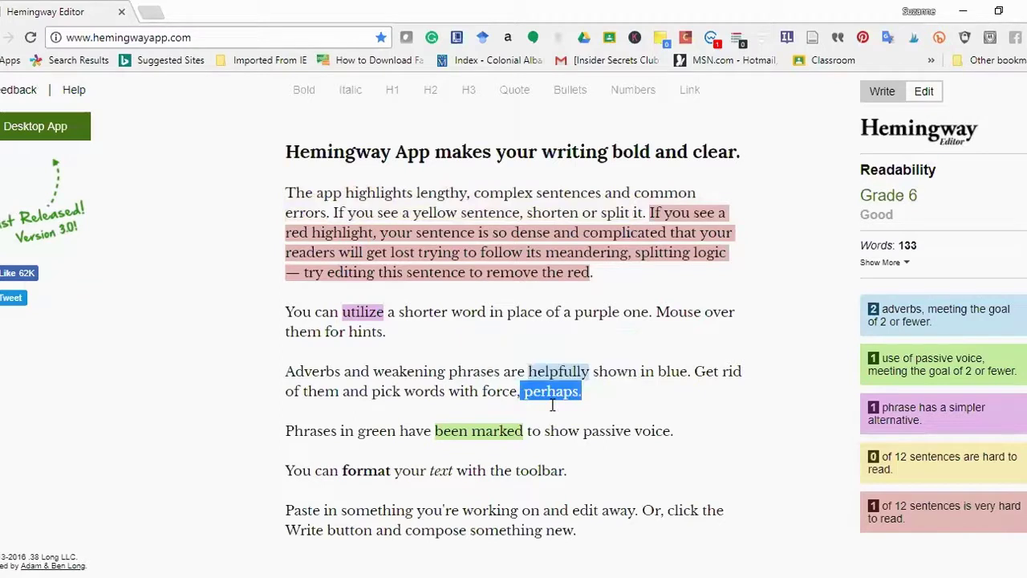
key(BackSpace)
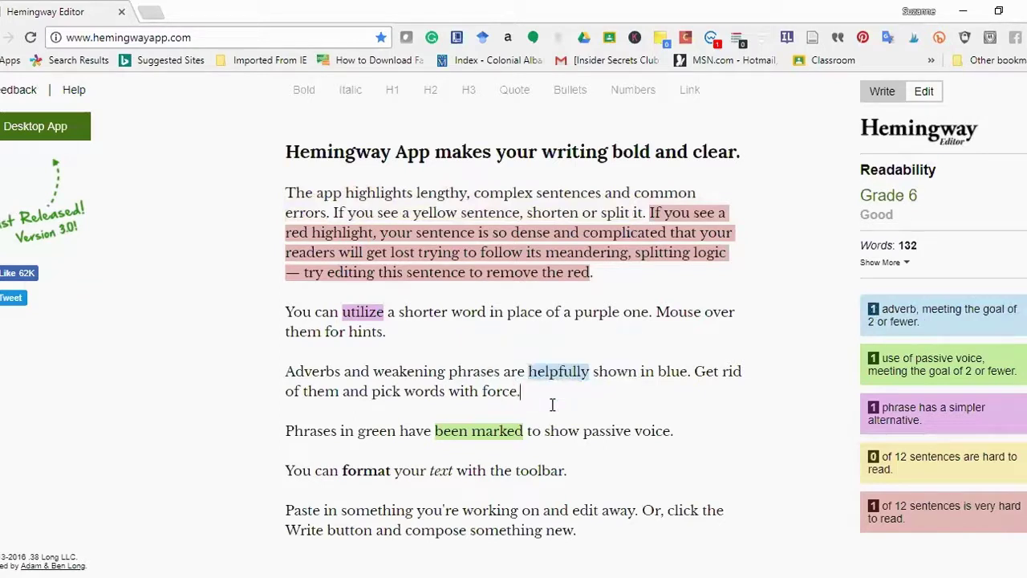
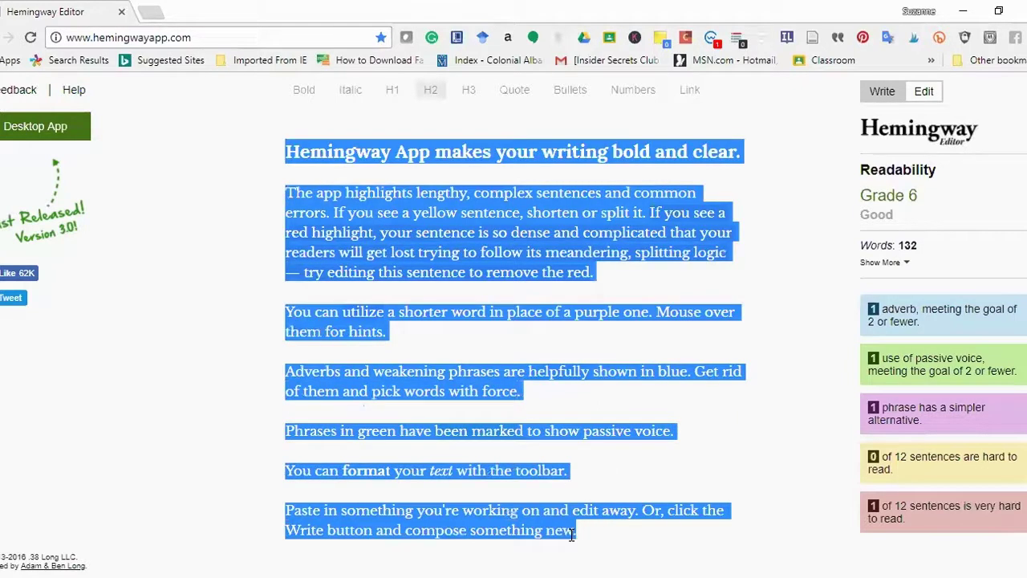
Step: Replace all the sample text with the tutor profile text that begins "I tutor academic writing online because I love teaching English"
key(BackSpace)
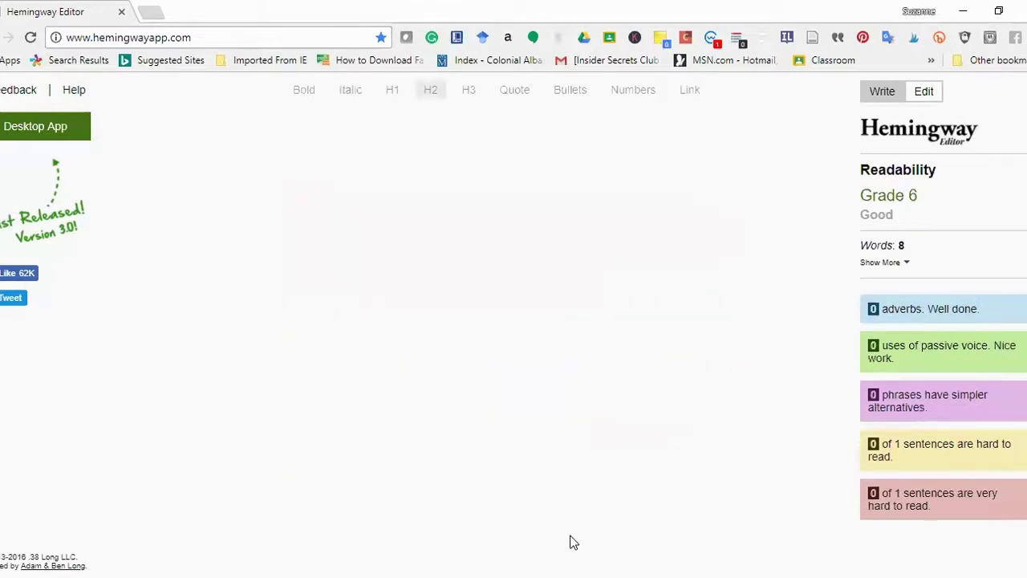
text(I tutor academic writing online because I love teaching English and writing to students who want to excel in school and college. I work one-on-one with students, so they build English, writing and academic skills. I help students develop better grammar, vocabulary and academic reading and writing skills. So, they can write persuasive, informative and interesting academic essays and research papers. In addition to tutoring sessions, I have a weekly question and answer meeting, so students can ask me questions about writing and studying. I also write a weekly academic writing blog on my website. My blog posts are full of advice on how to improve your writing and research skills. They clearly demonstrate different aspects of writing and reading for college. You can learn more about me in the first video I attached to my profile here. And visit my website to learn all about online academic writing tutoring.)
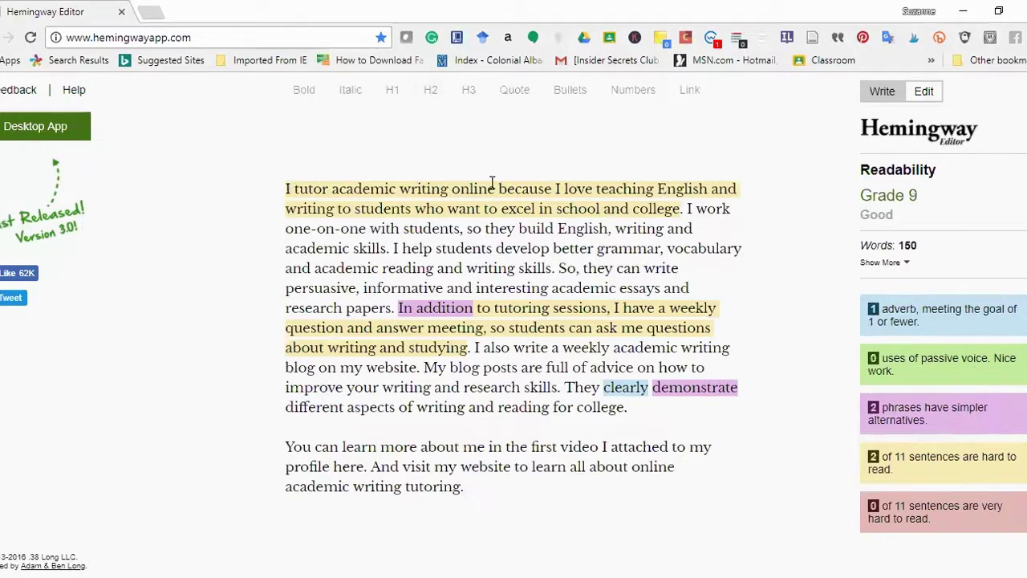
Step: Replace "tutor academic writing online" in the first sentence with "am an online academic writing tutor."
drag(495, 189, 294, 189)
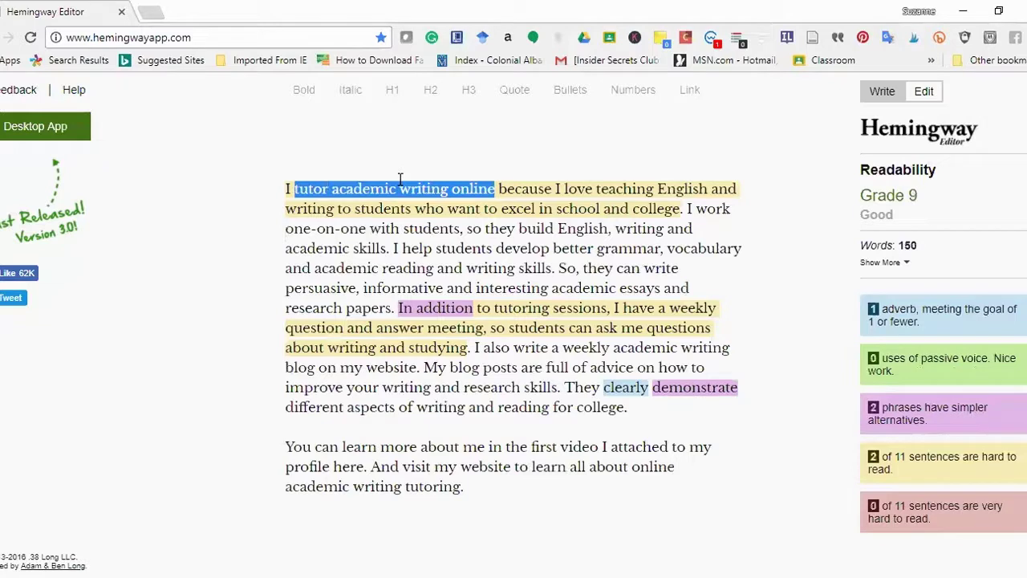
key(BackSpace)
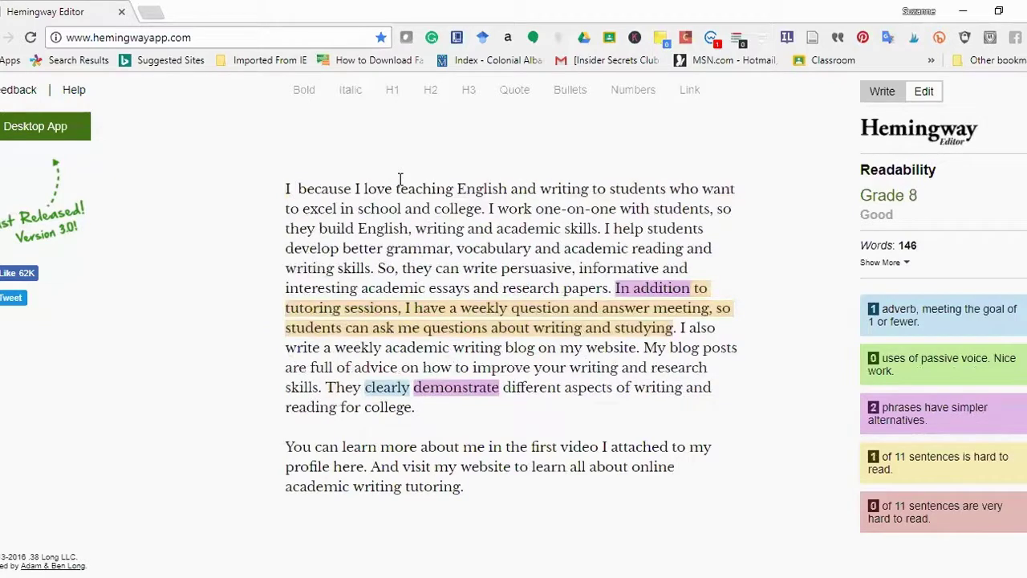
text(am )
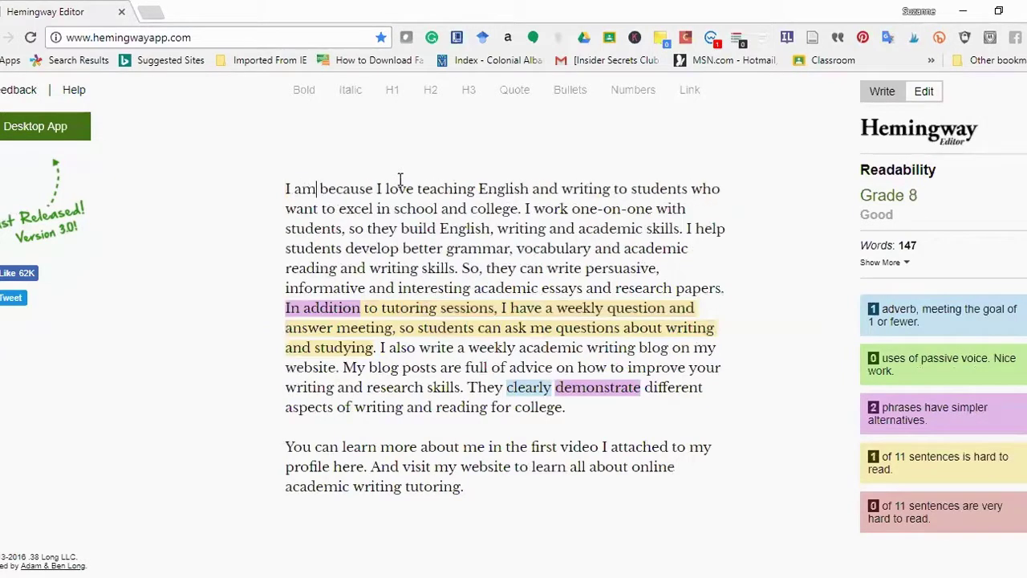
text(o)
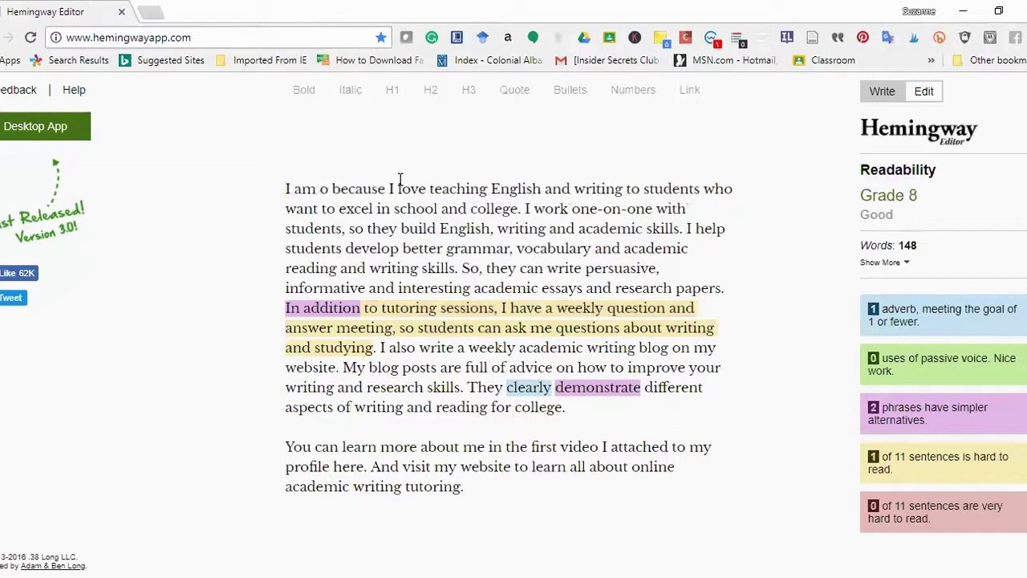
key(BackSpace)
text(an o)
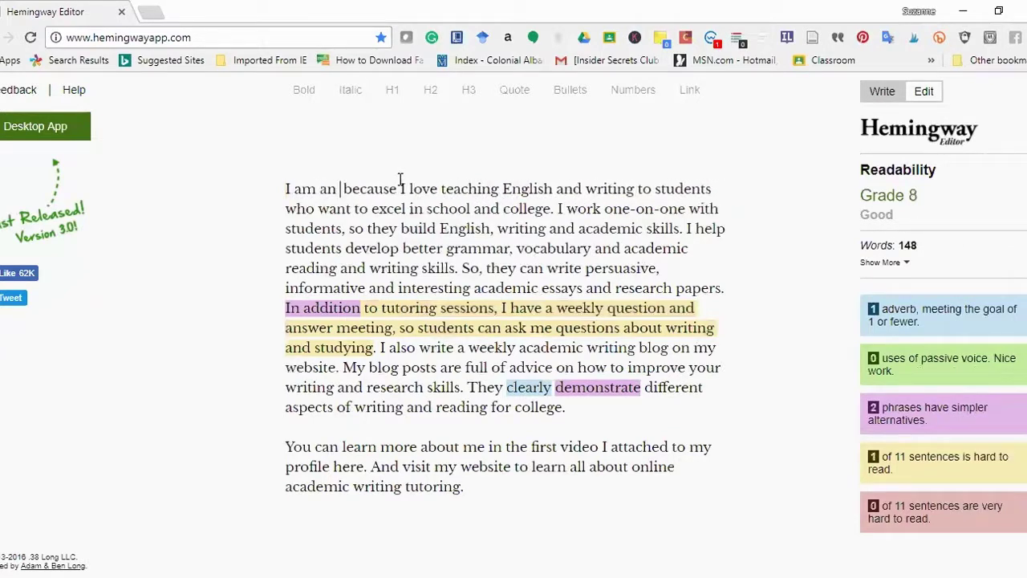
text(nline ac)
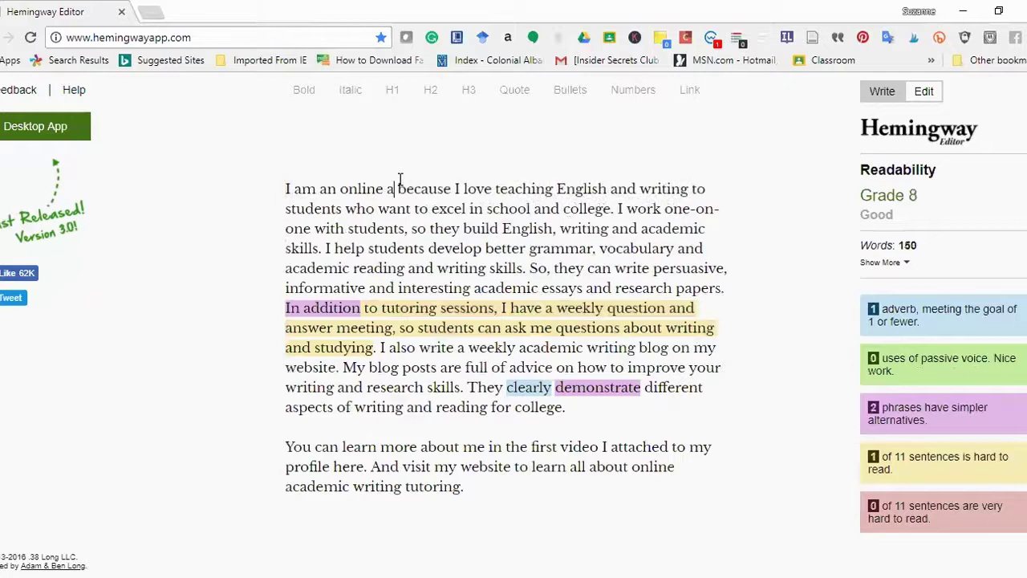
text(ademic w)
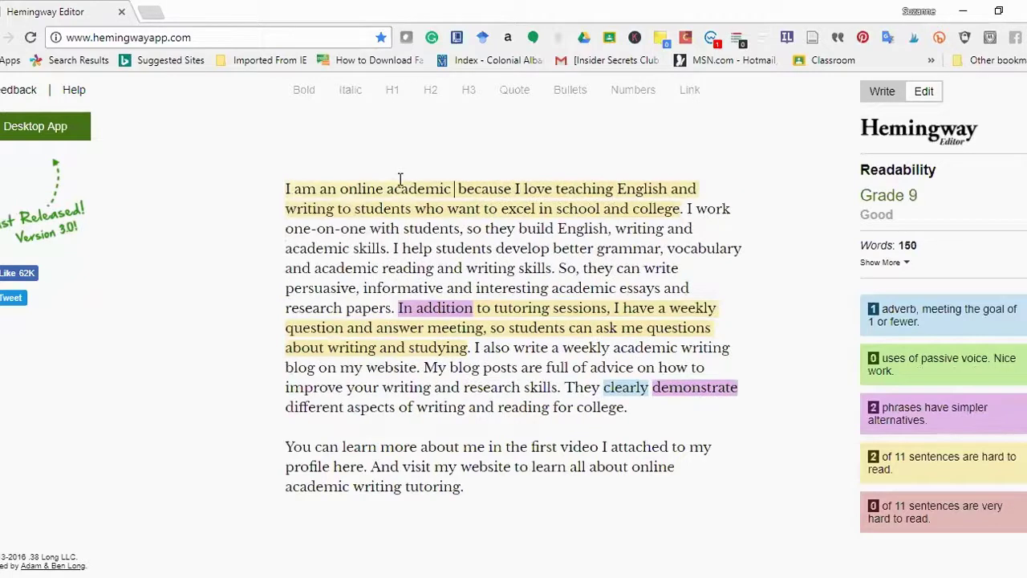
text(riting tut)
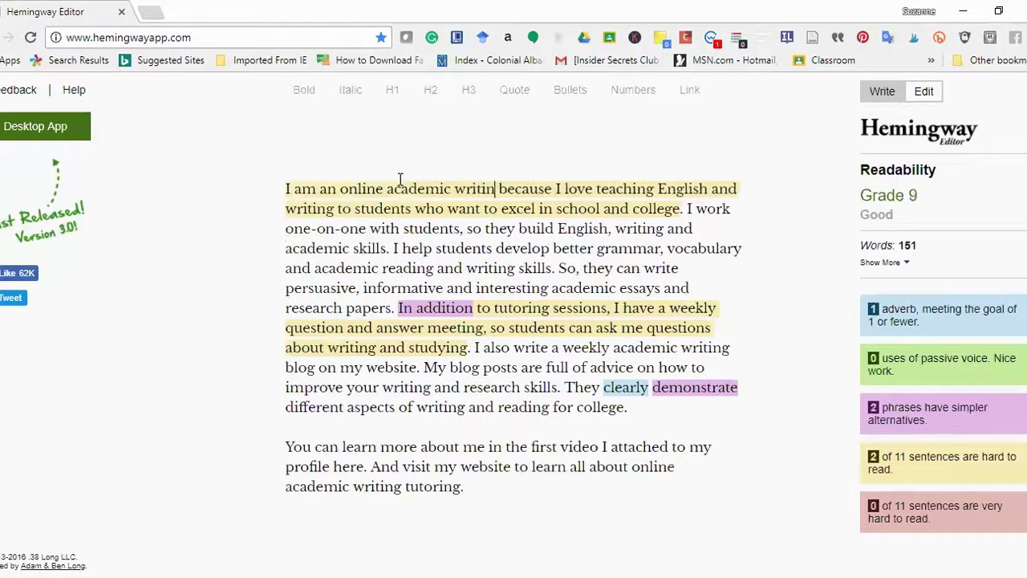
text(or.)
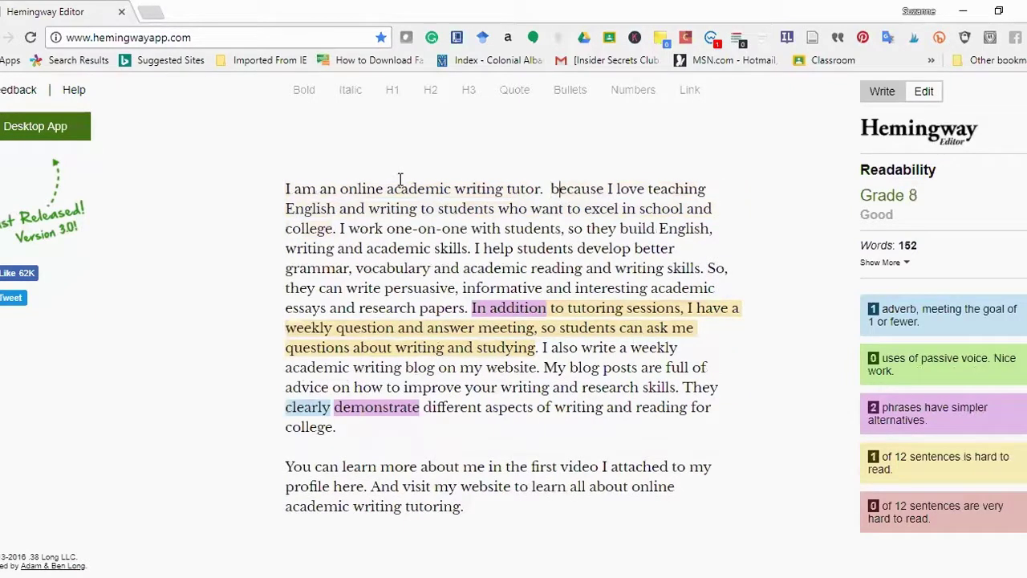
Step: Delete "because" and the extra space after "tutor." so the second sentence starts with "I love teaching"
key(Right)
key(Right)
key(Right)
key(BackSpace)
key(BackSpace)
key(BackSpace)
key(BackSpace)
key(BackSpace)
key(BackSpace)
key(BackSpace)
key(BackSpace)
key(BackSpace)
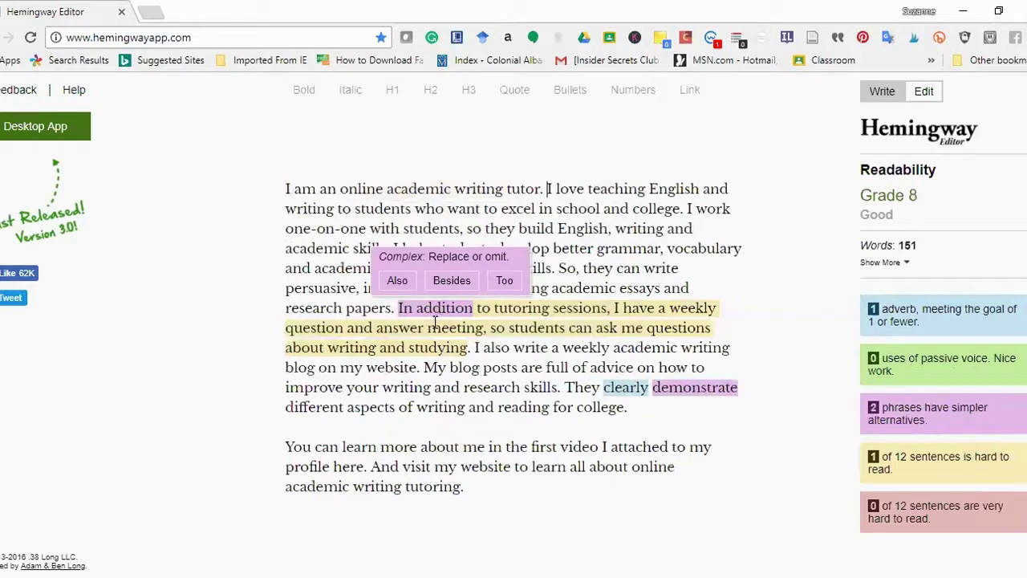
Step: Delete the introductory phrase "In addition to tutoring sessions," from the yellow-highlighted sentence
mouse_move(406, 312)
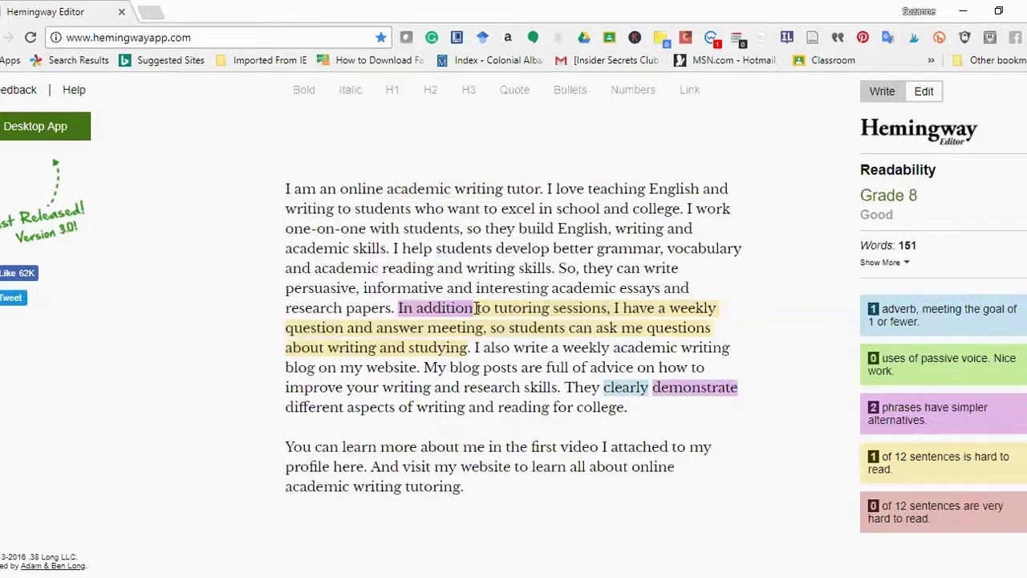
mouse_move(475, 309)
mouse_move(439, 309)
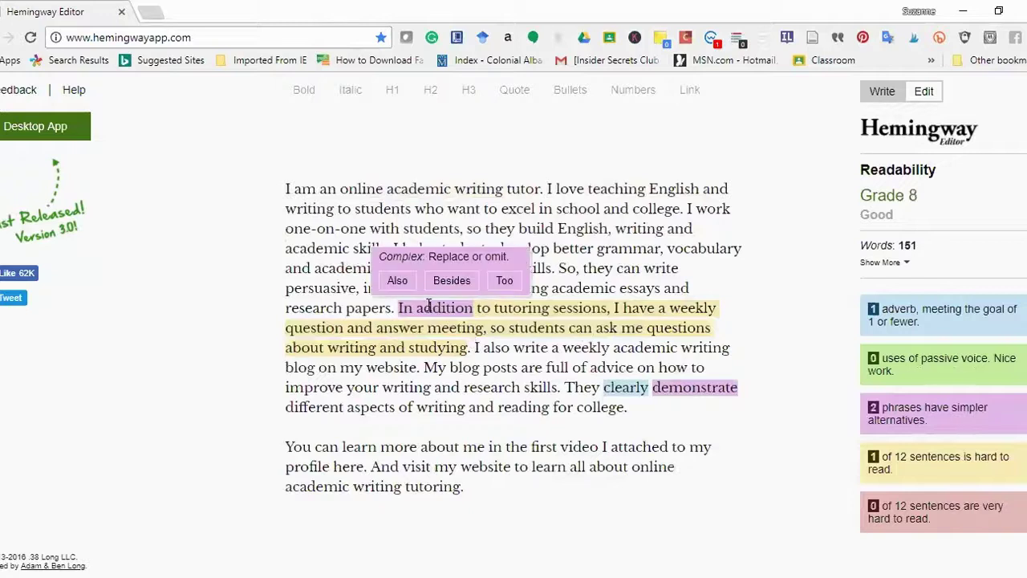
drag(400, 309, 604, 310)
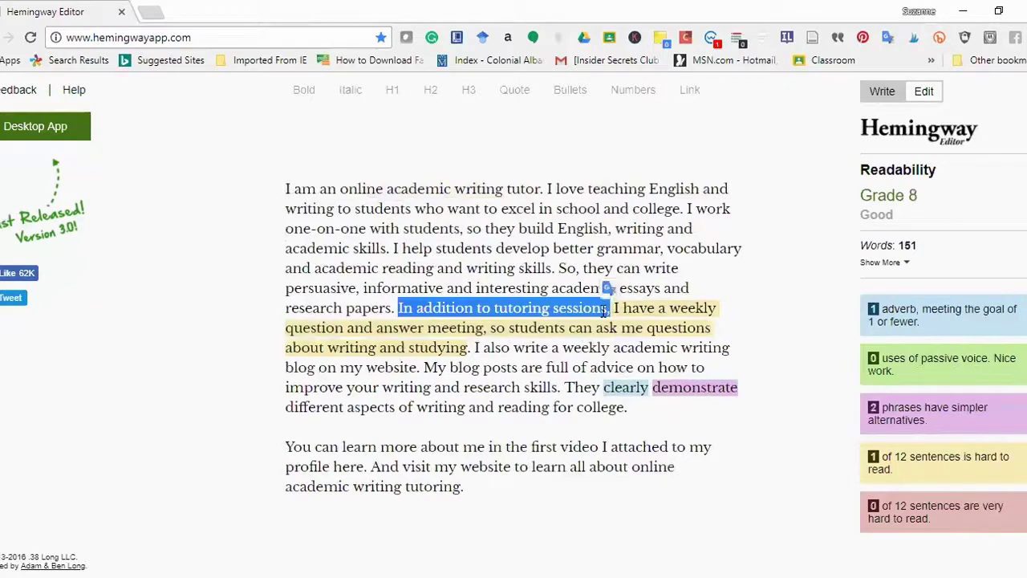
key(BackSpace)
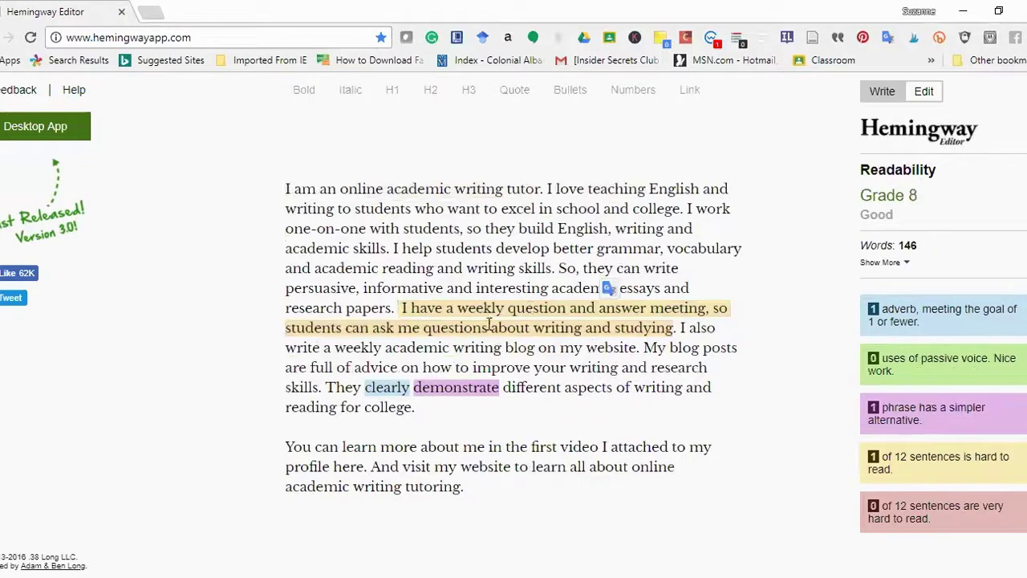
Step: Reword "a weekly question and answer meeting" as "weekly office hours" in the highlighted sentence
double_click(448, 307)
key(BackSpace)
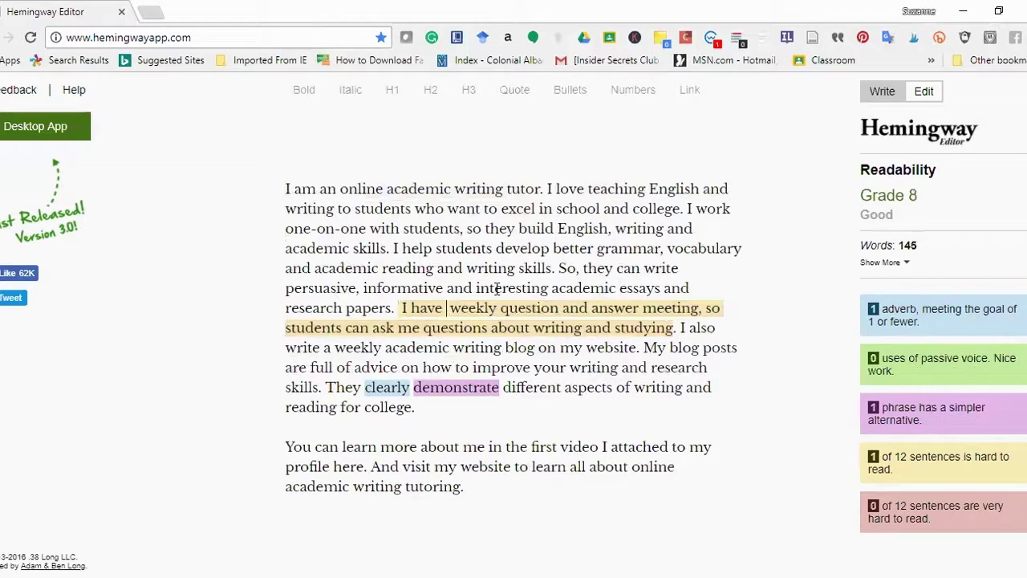
key(BackSpace)
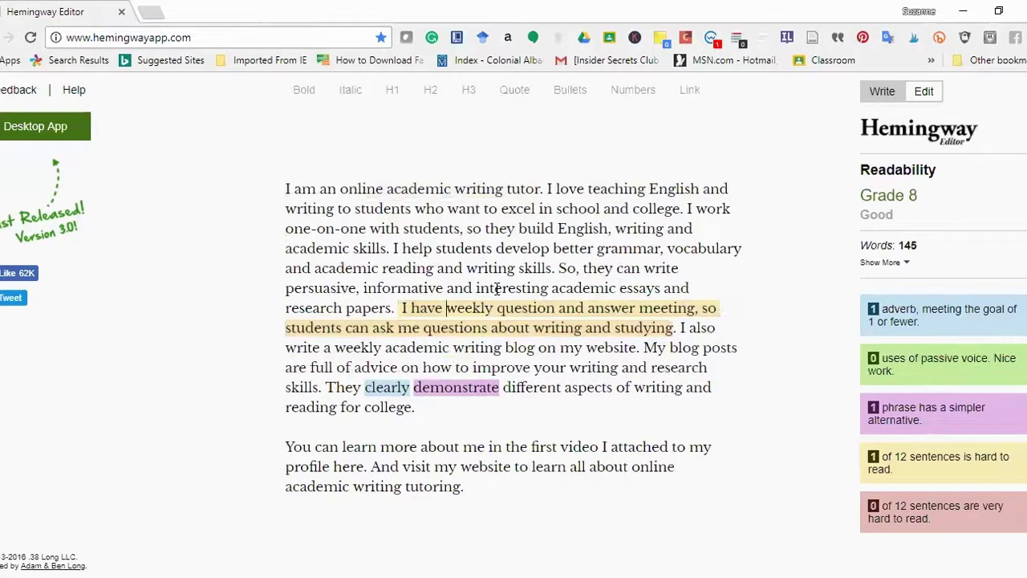
key(Right)
key(Right)
key(Right)
key(Right)
key(Right)
key(Right)
key(Right)
key(Right)
key(Right)
key(Right)
key(Right)
key(Right)
key(Right)
key(Right)
key(Right)
key(Right)
key(Right)
key(Right)
key(Right)
key(BackSpace)
key(BackSpace)
key(BackSpace)
key(BackSpace)
key(BackSpace)
key(BackSpace)
key(BackSpace)
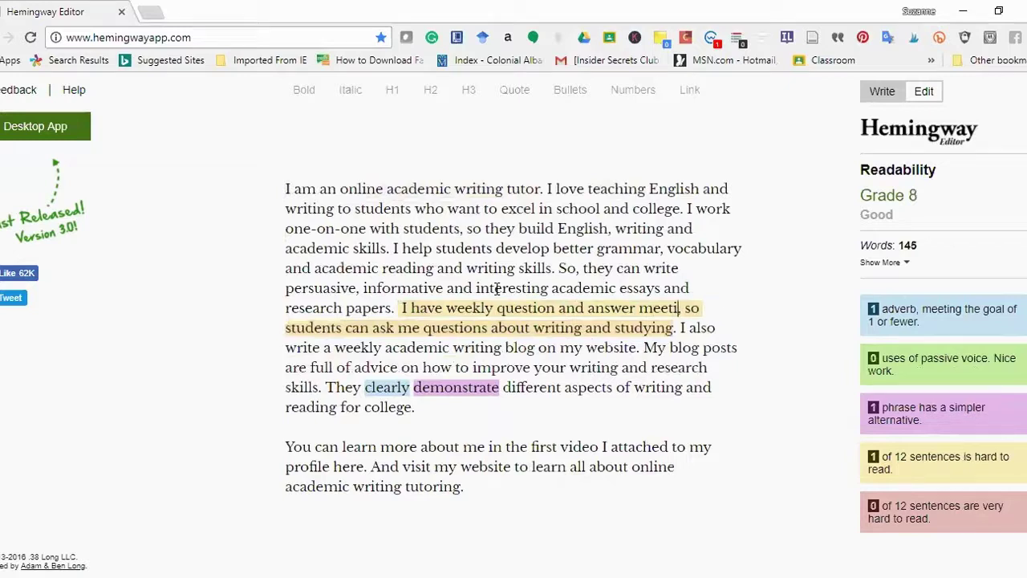
key(BackSpace)
key(BackSpace)
key(BackSpace)
key(BackSpace)
key(BackSpace)
key(BackSpace)
key(BackSpace)
key(BackSpace)
key(BackSpace)
key(BackSpace)
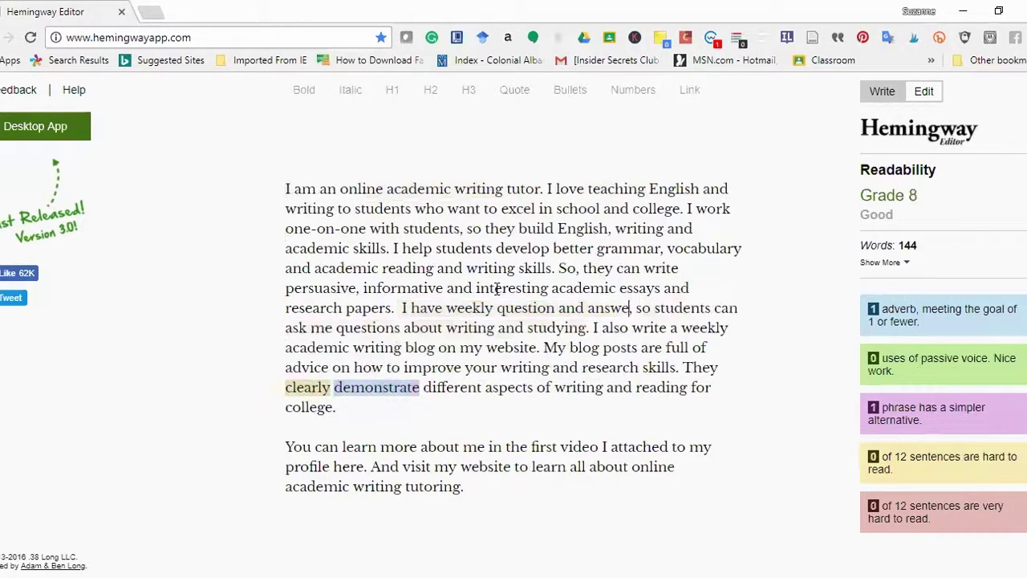
key(BackSpace)
key(BackSpace)
key(BackSpace)
key(BackSpace)
key(BackSpace)
key(BackSpace)
key(BackSpace)
key(BackSpace)
key(BackSpace)
key(BackSpace)
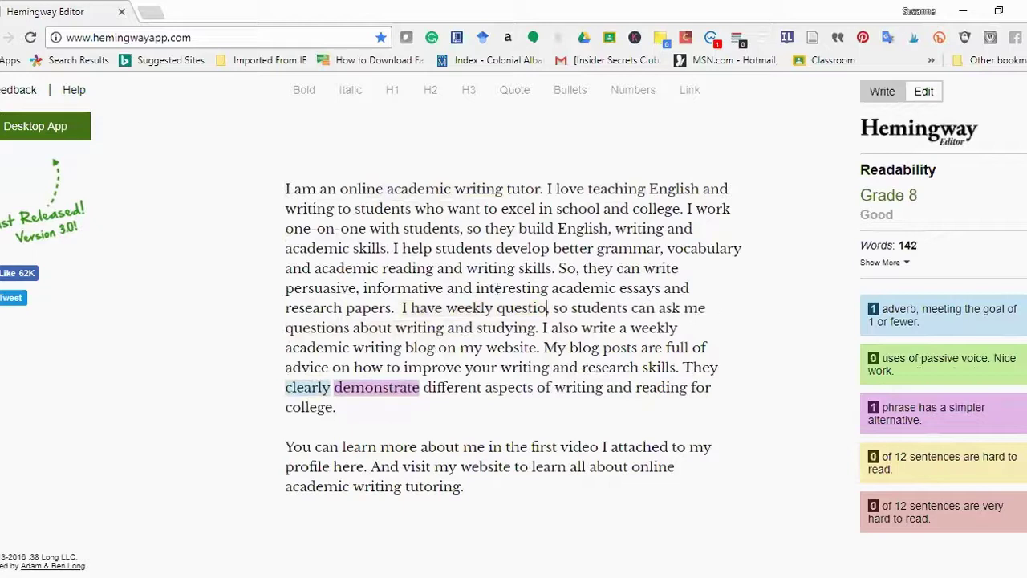
text(office hours)
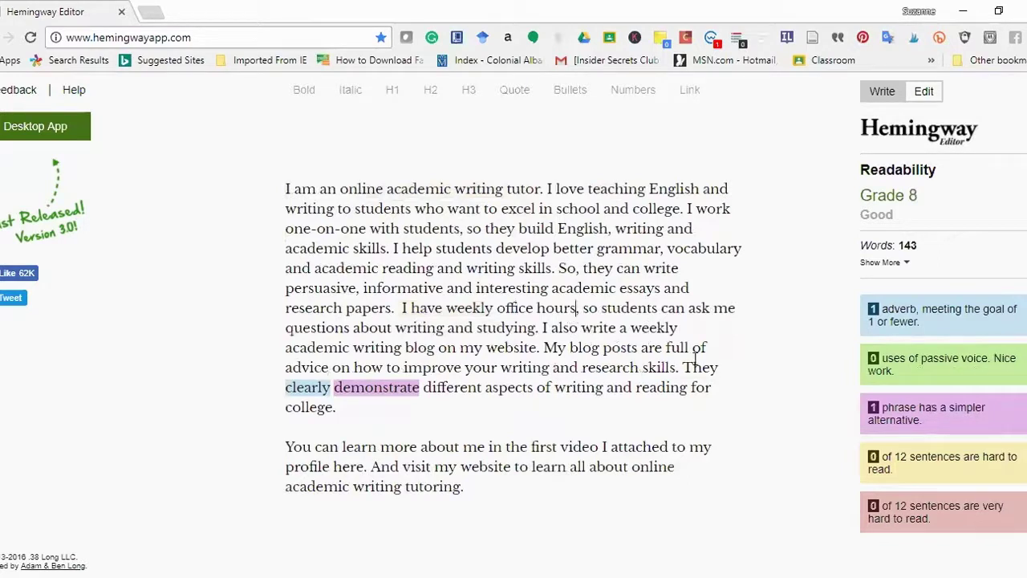
Step: Delete the adverb "clearly" and replace "demonstrate" with the suggested simpler word "show"
mouse_move(290, 396)
drag(330, 388, 270, 391)
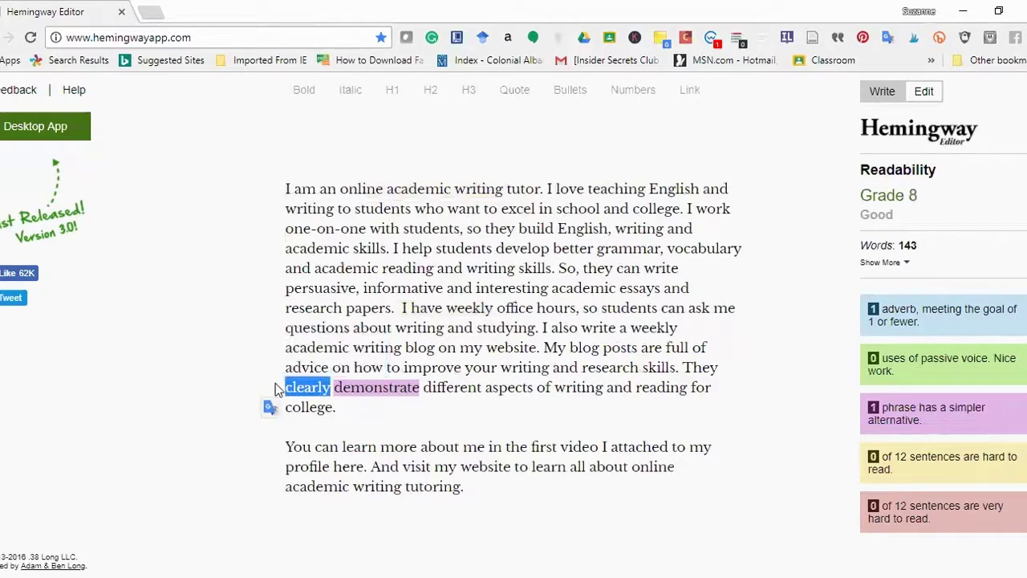
key(BackSpace)
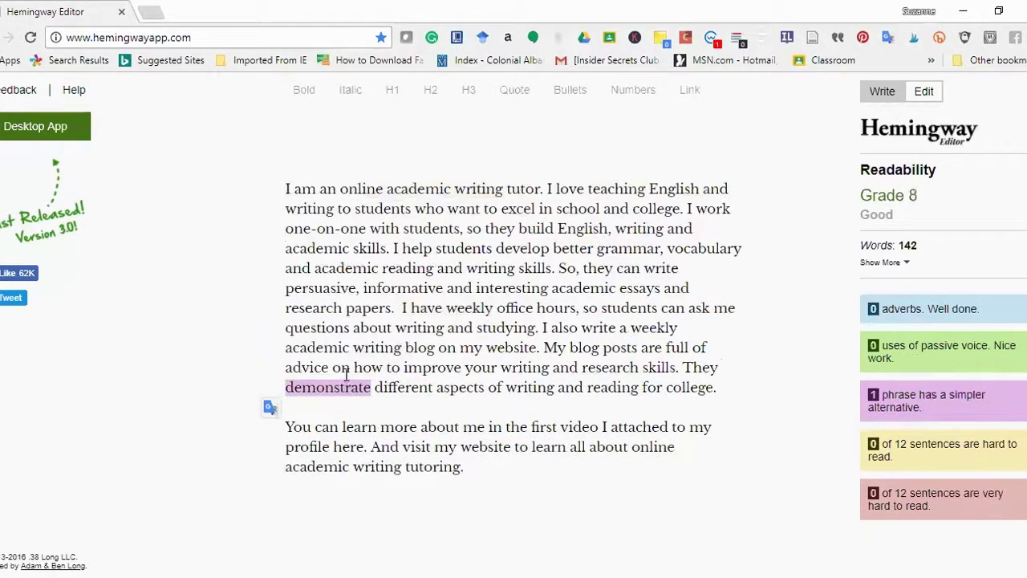
mouse_move(334, 383)
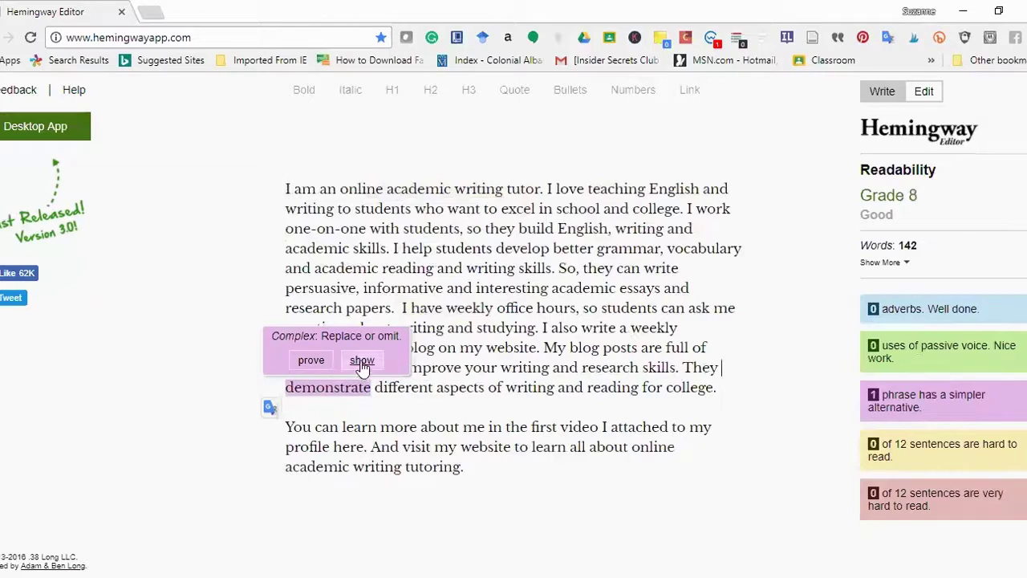
click(362, 362)
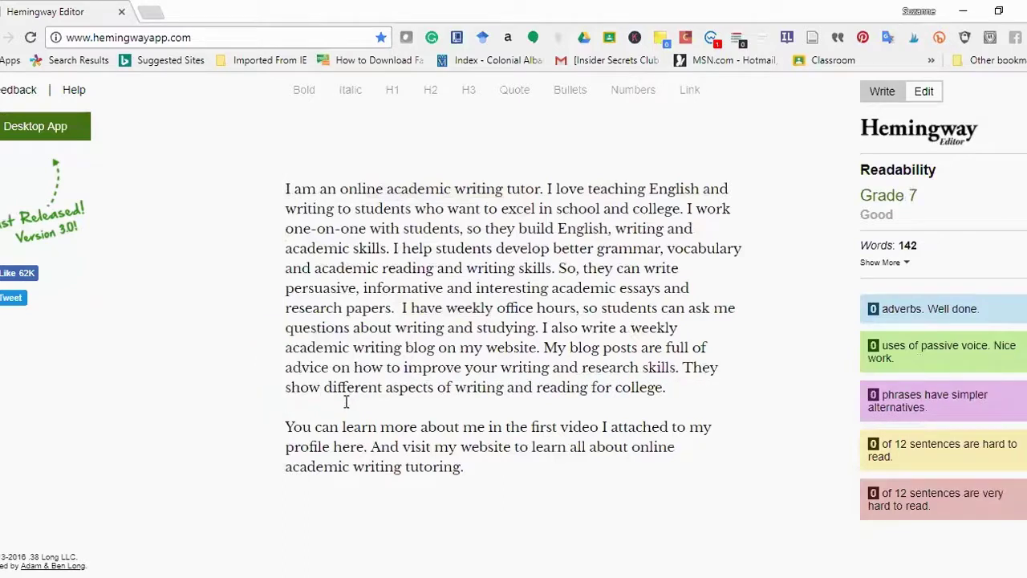